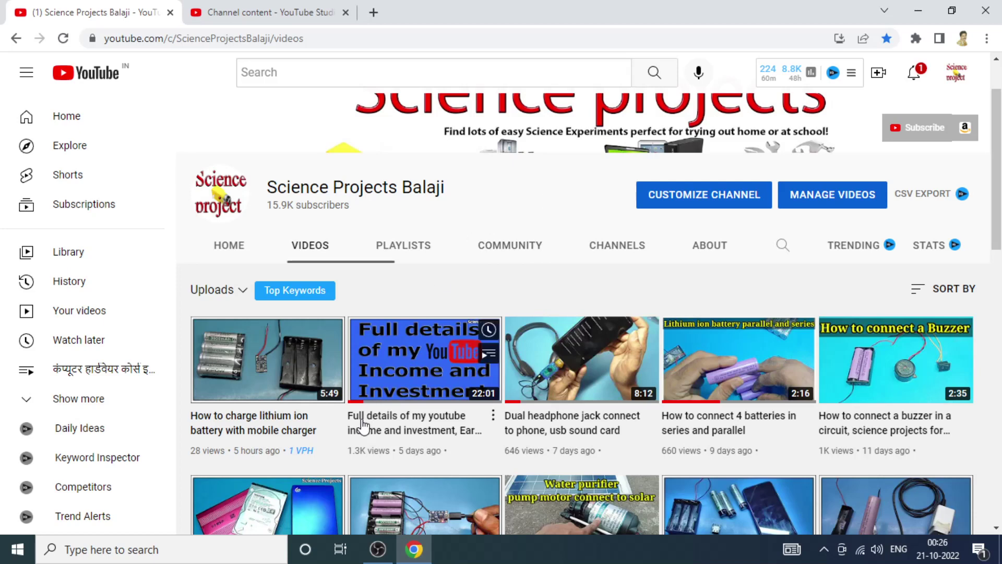
Switch to the YouTube Studio channel content and open the details of the video "Full details of my youtube income and investment"
scroll(400, 378, down, 1)
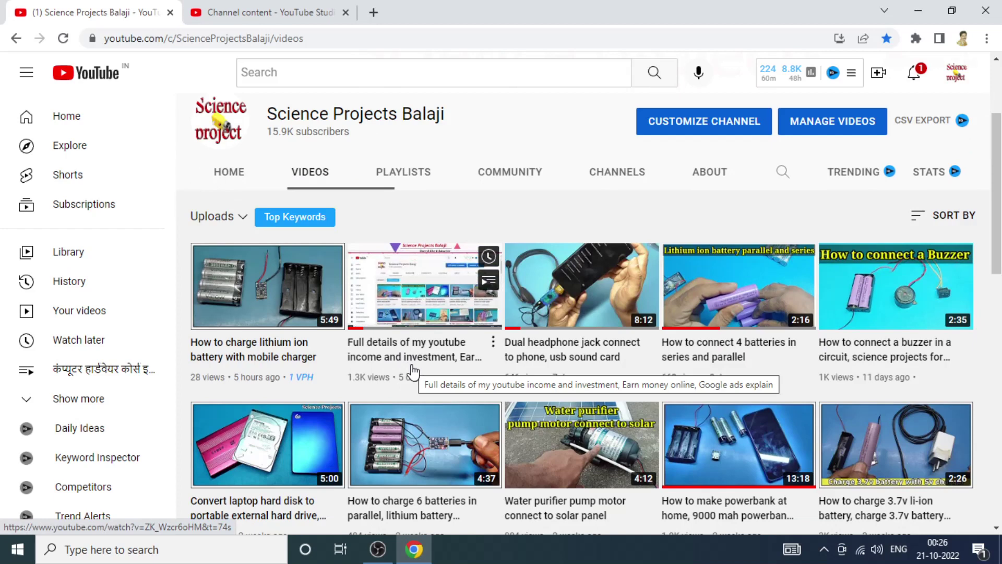
click(213, 6)
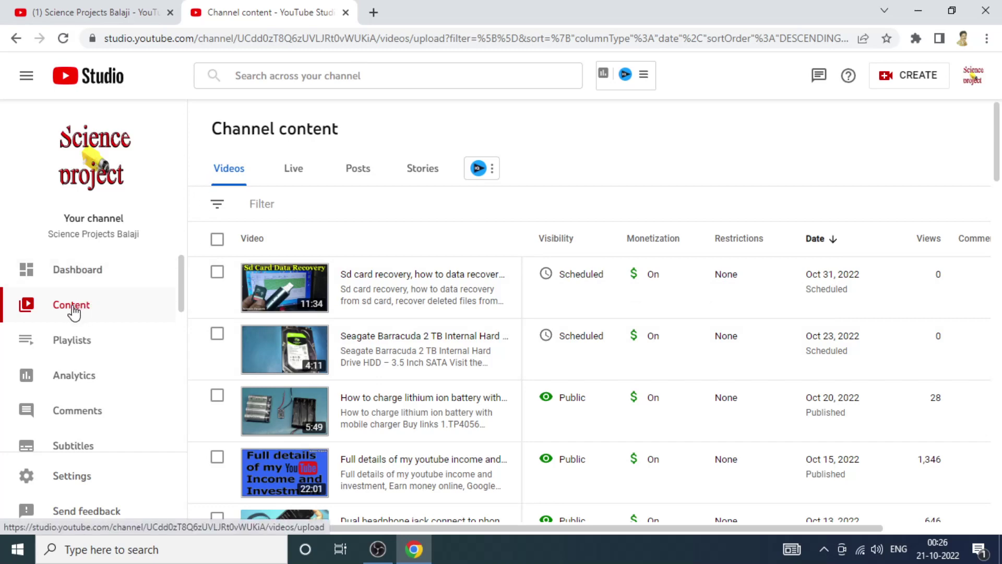
scroll(400, 389, down, 2)
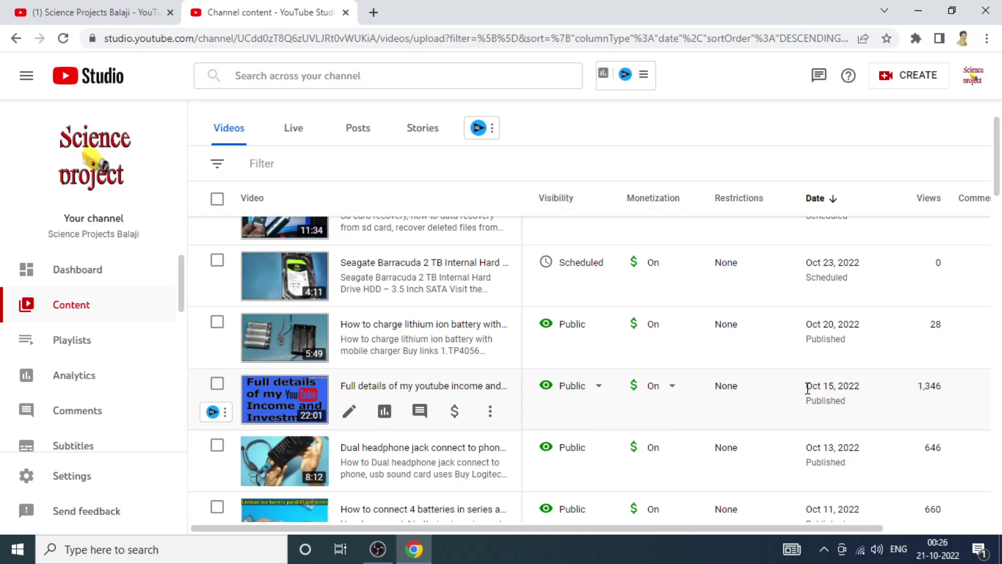
click(351, 412)
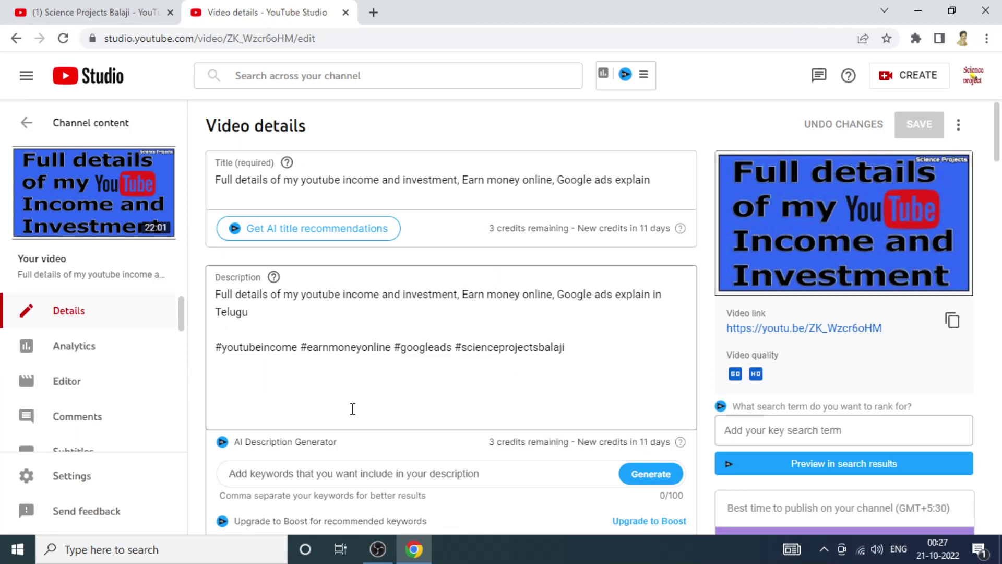
Examine the video title phrase by phrase, highlighting the main title, "Earn money online" and "Google ads explain"
click(258, 178)
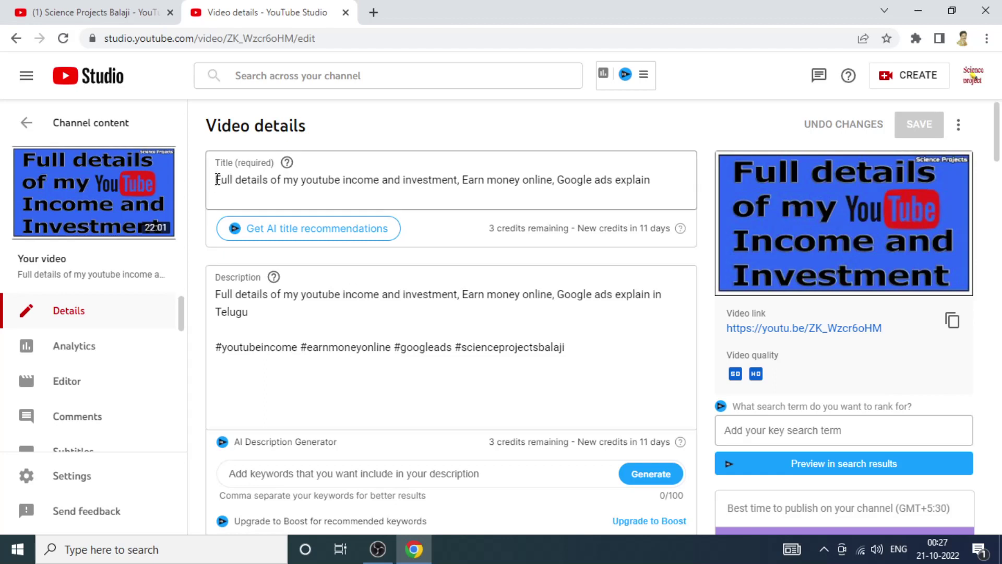
drag(217, 180, 460, 182)
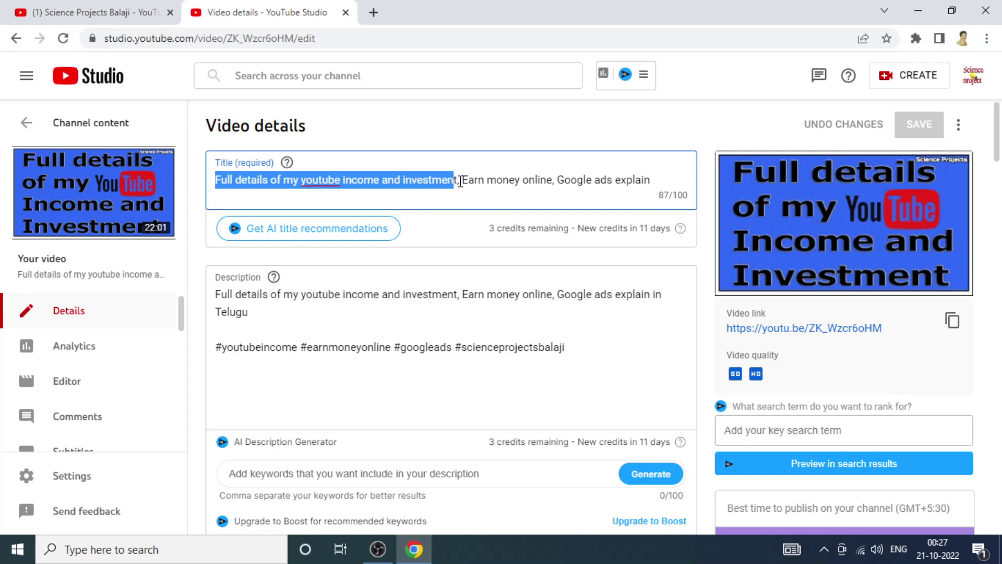
click(461, 183)
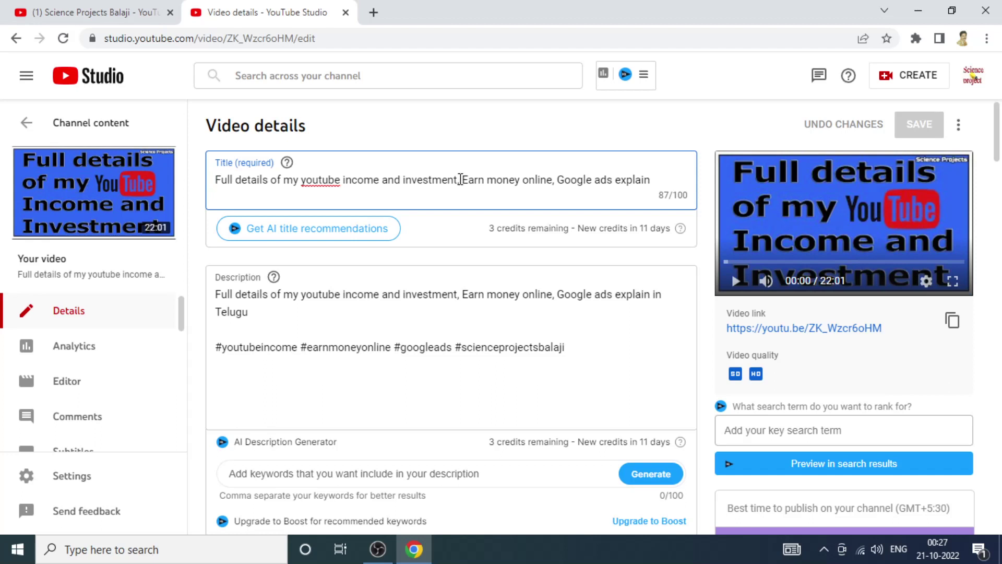
drag(460, 183, 201, 184)
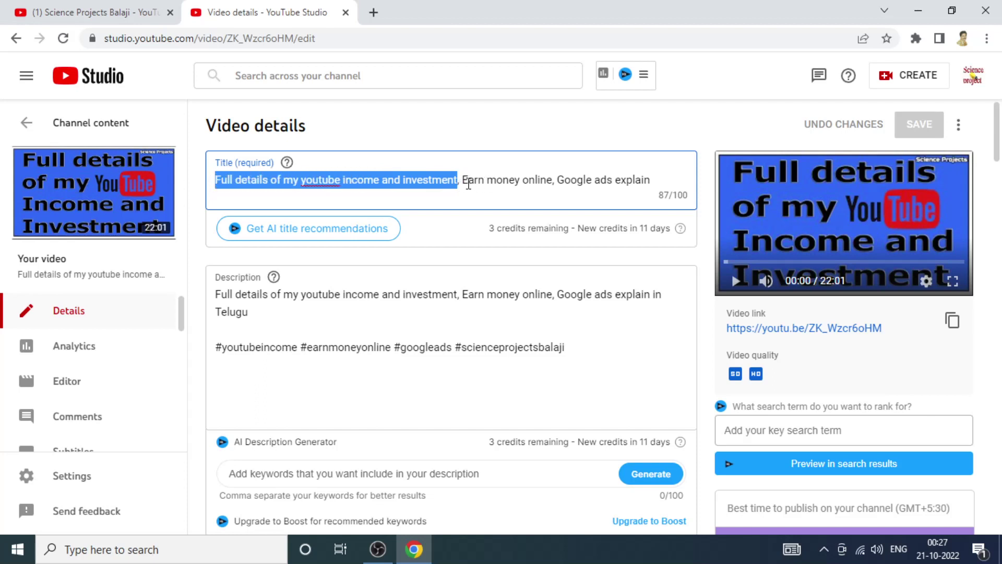
click(467, 184)
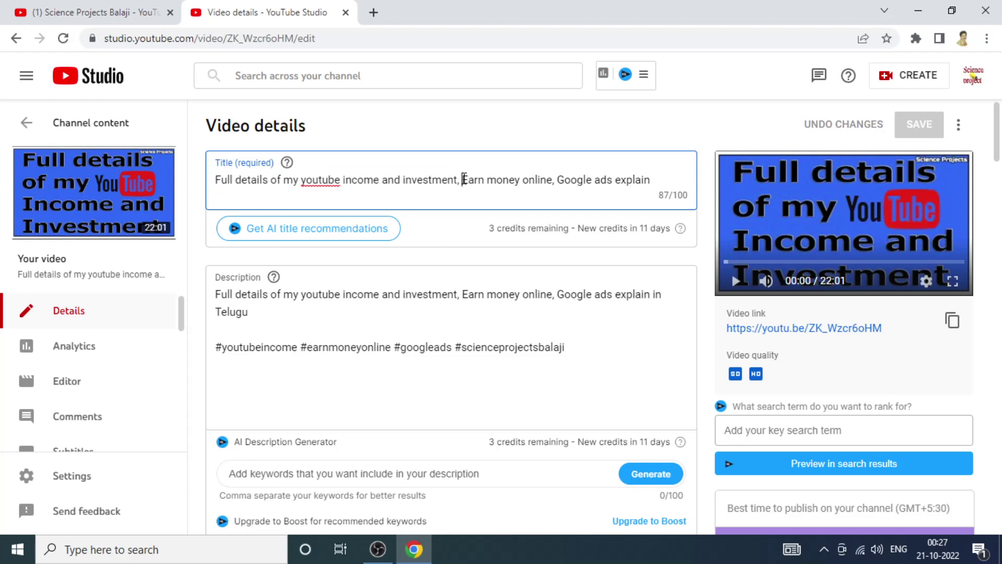
drag(462, 184, 553, 182)
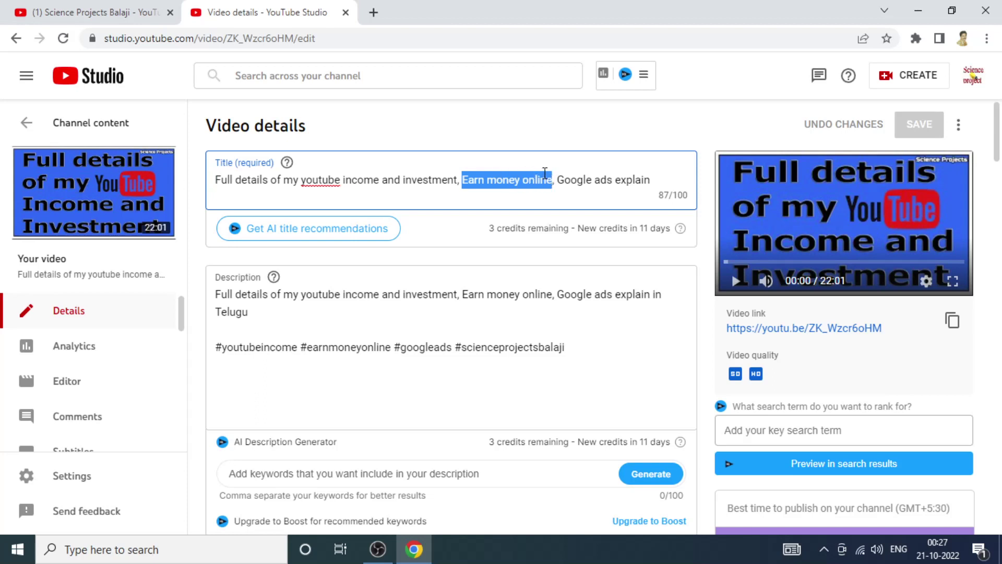
drag(557, 180, 651, 182)
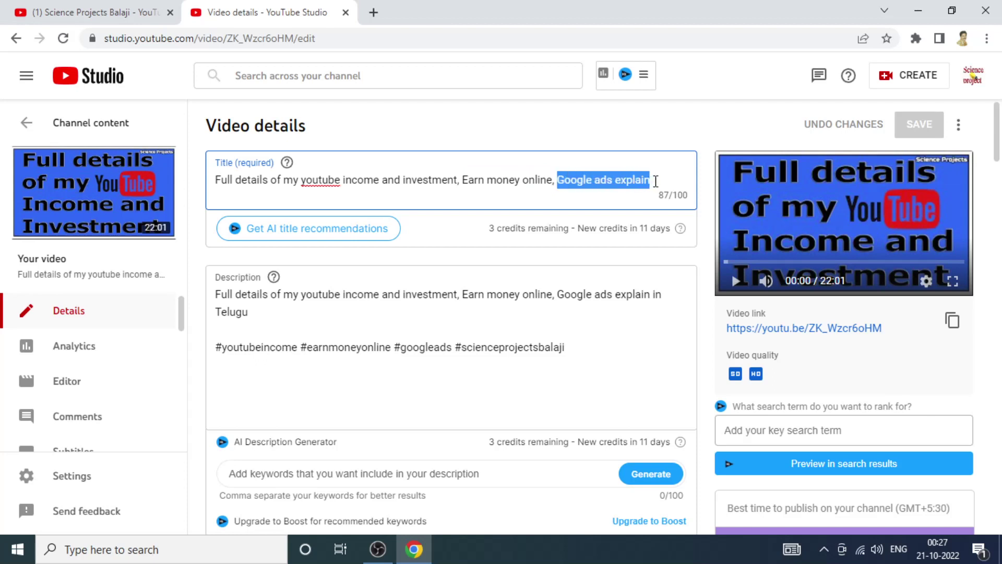
click(656, 182)
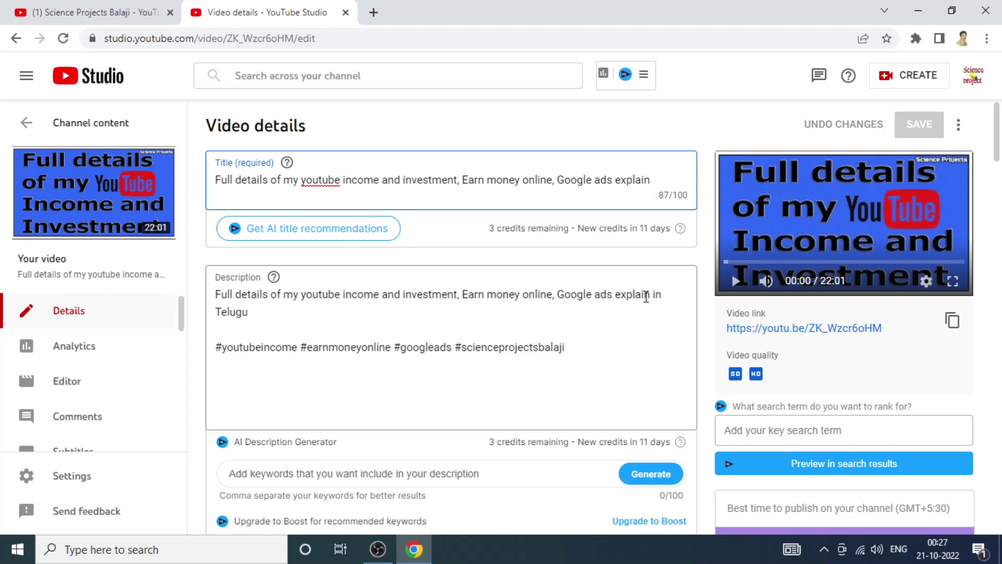
Highlight "in Telugu" in the description and compare it with the end of the video title
drag(653, 293, 665, 328)
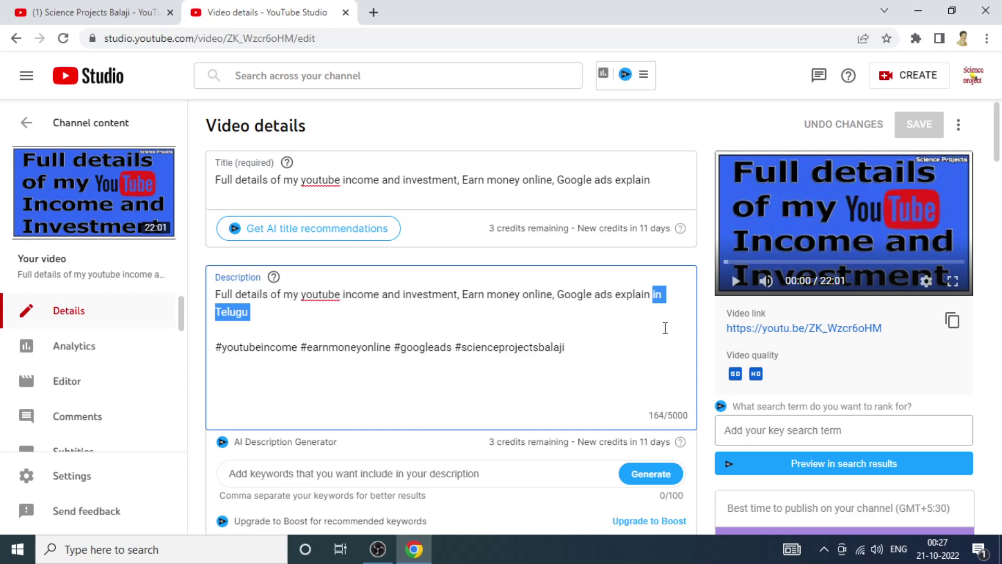
click(640, 179)
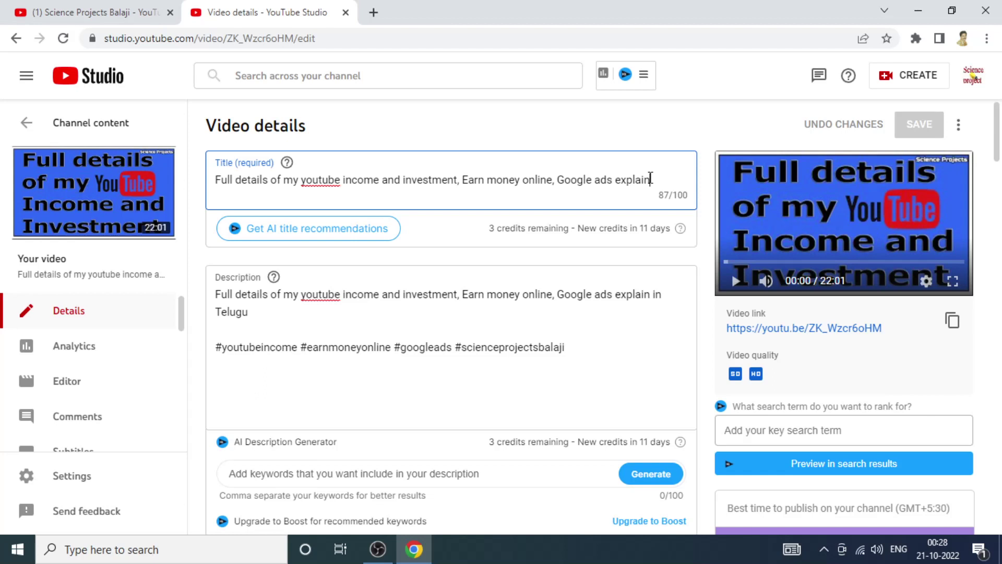
mouse_move(656, 179)
mouse_down()
mouse_move(555, 179)
mouse_move(662, 180)
mouse_move(635, 180)
mouse_move(650, 178)
mouse_up()
drag(665, 291, 667, 333)
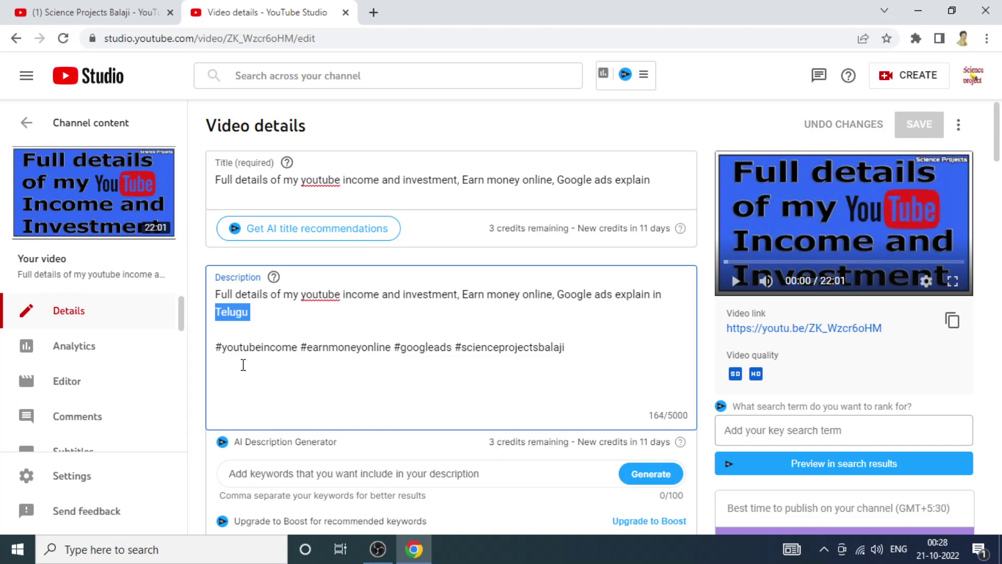
Review the description's hashtags one by one, from #youtubeincome through #earnmoneyonline and #googleads to the channel hashtag
click(214, 348)
key(ctrl+shift+Home)
shift+click(240, 349)
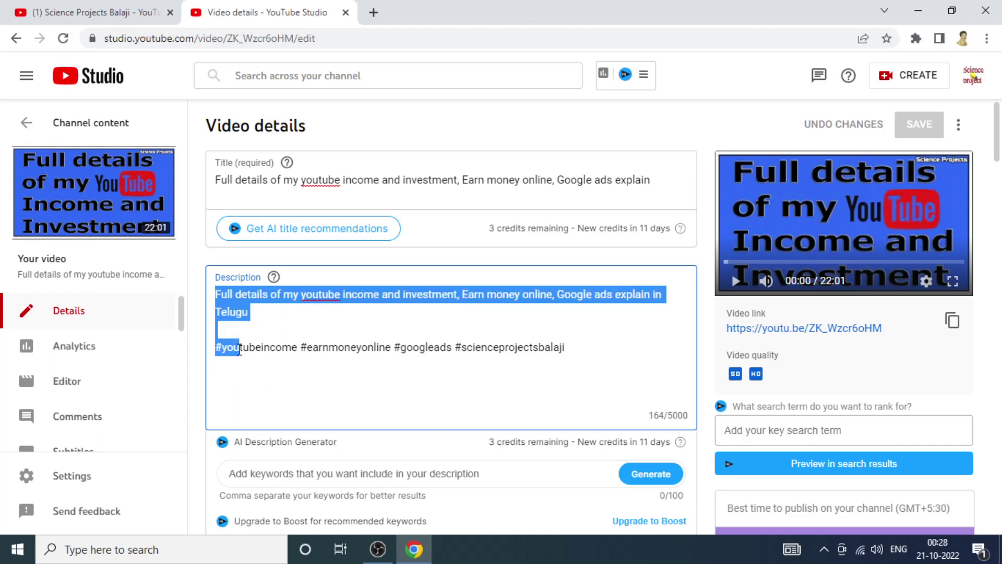
click(253, 349)
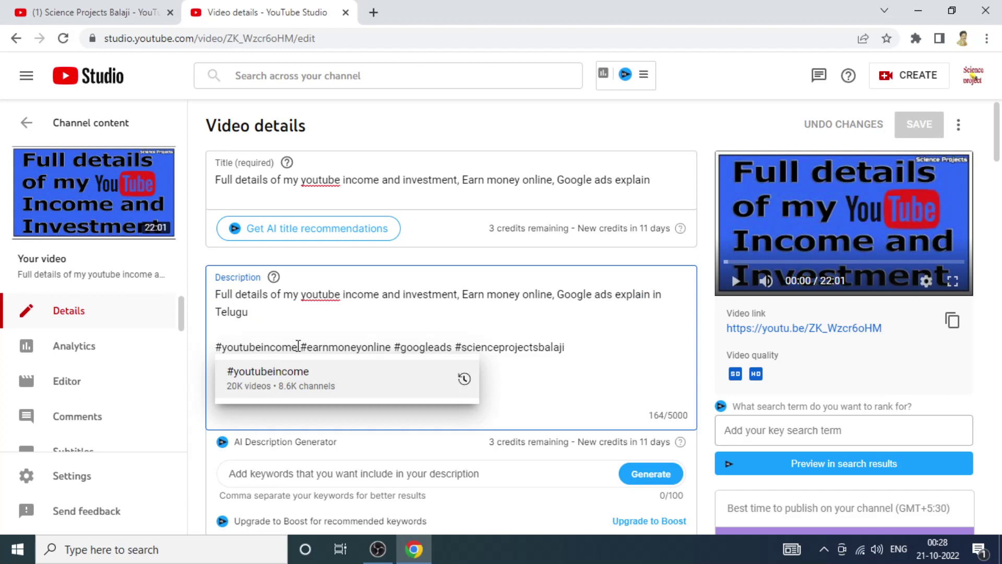
drag(300, 347, 393, 353)
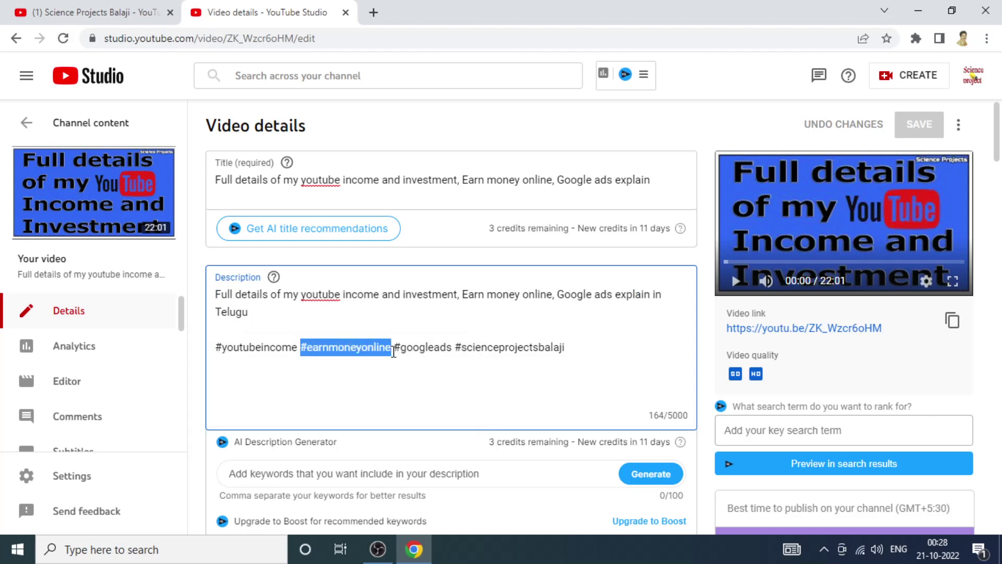
drag(401, 347, 453, 351)
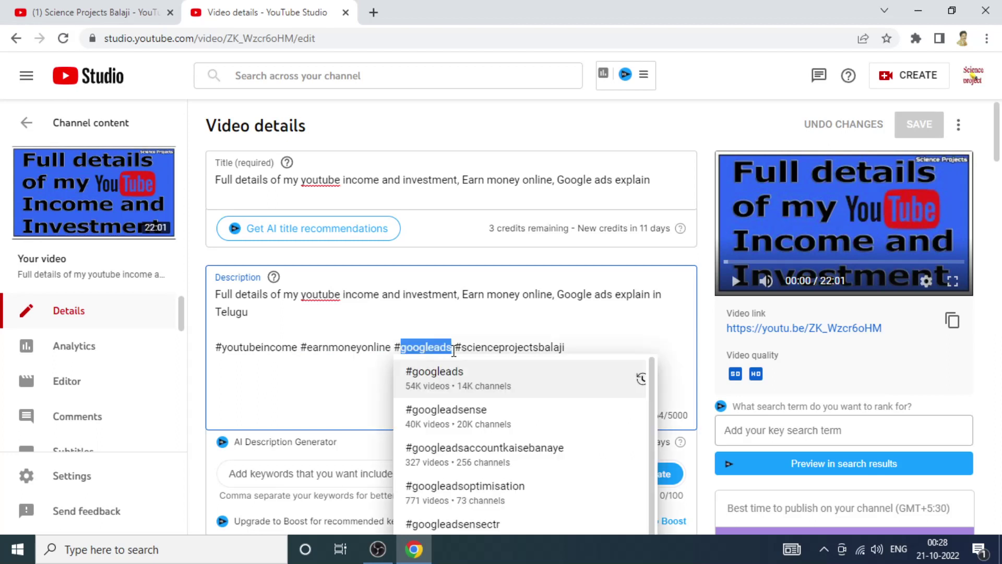
drag(466, 347, 612, 374)
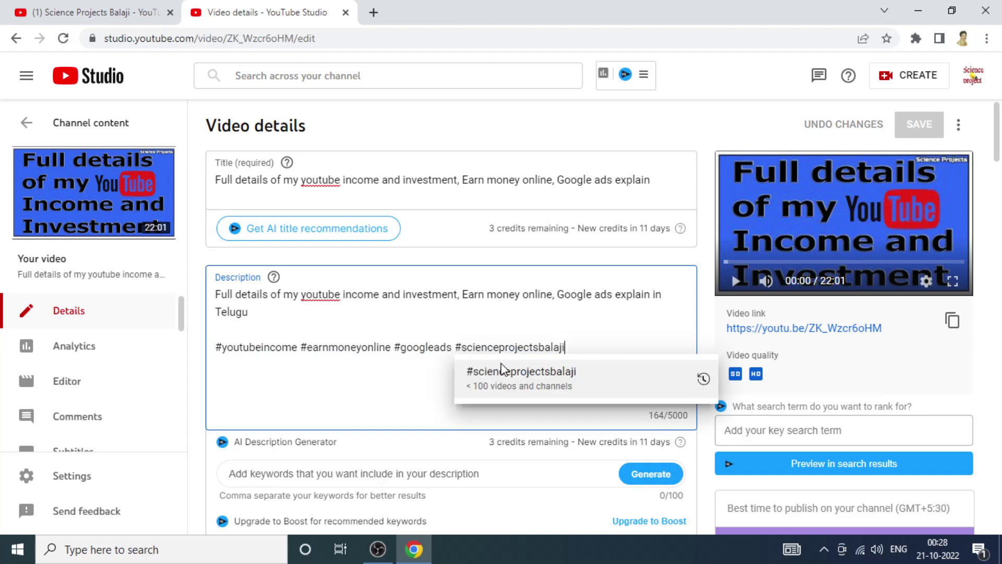
click(418, 371)
Examine the video's tags and the recommended tags below them in the video details
scroll(371, 371, down, 1)
scroll(320, 366, down, 5)
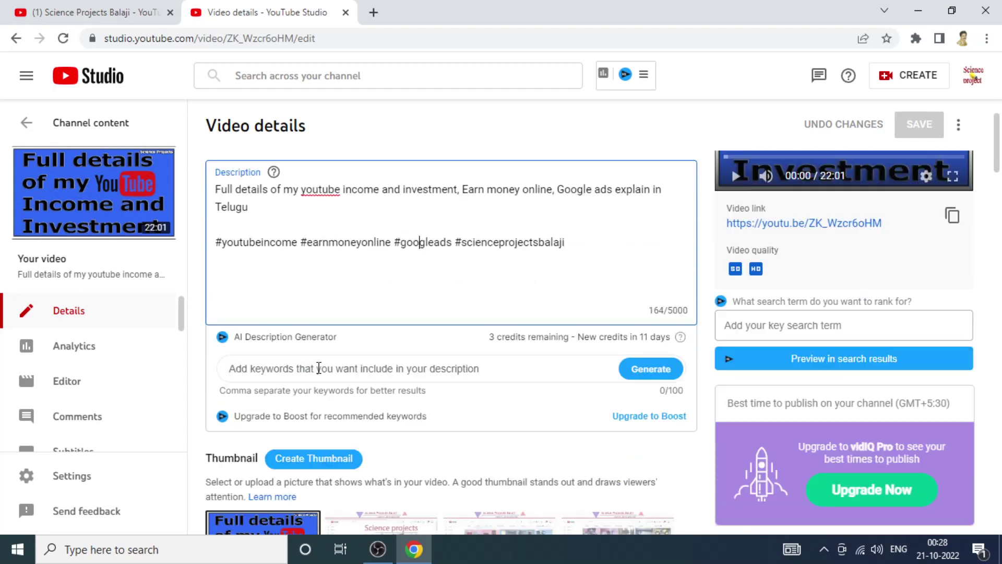
scroll(319, 368, down, 10)
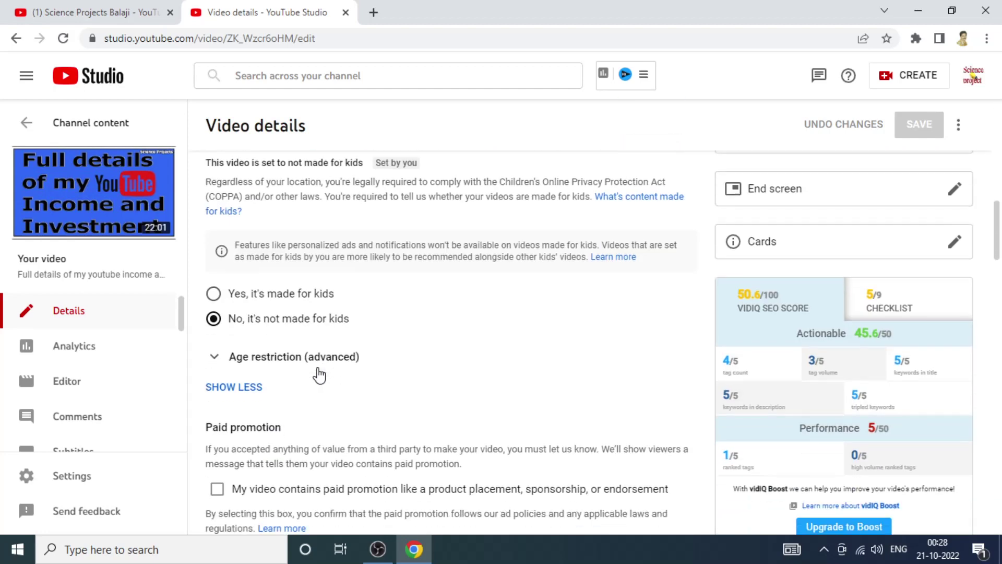
scroll(319, 373, down, 10)
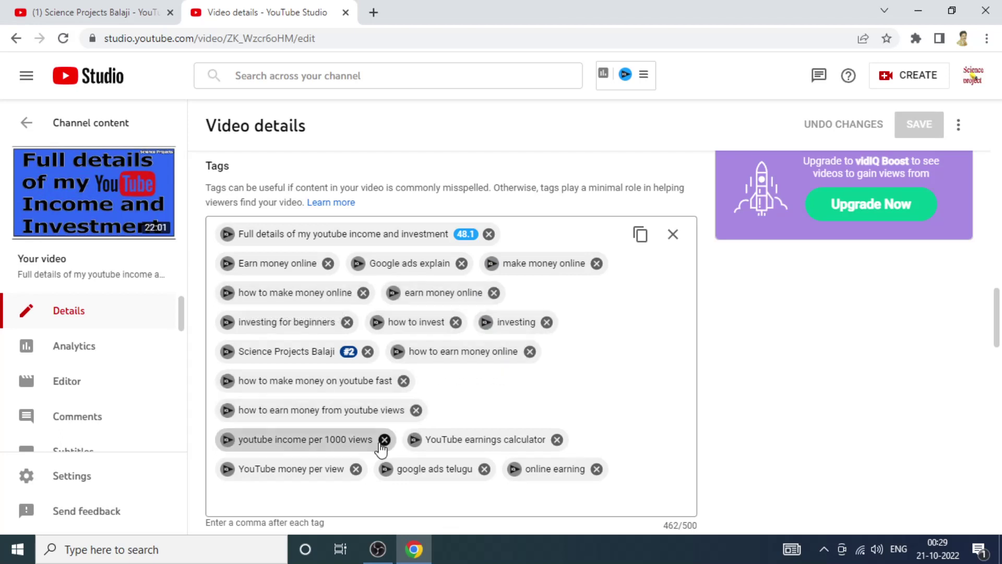
scroll(470, 386, down, 2)
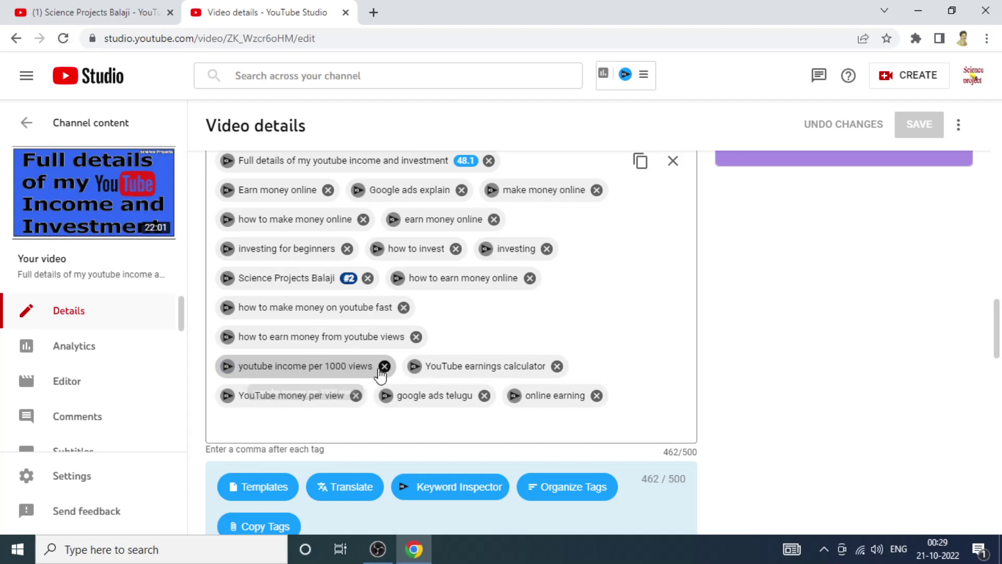
scroll(451, 381, down, 7)
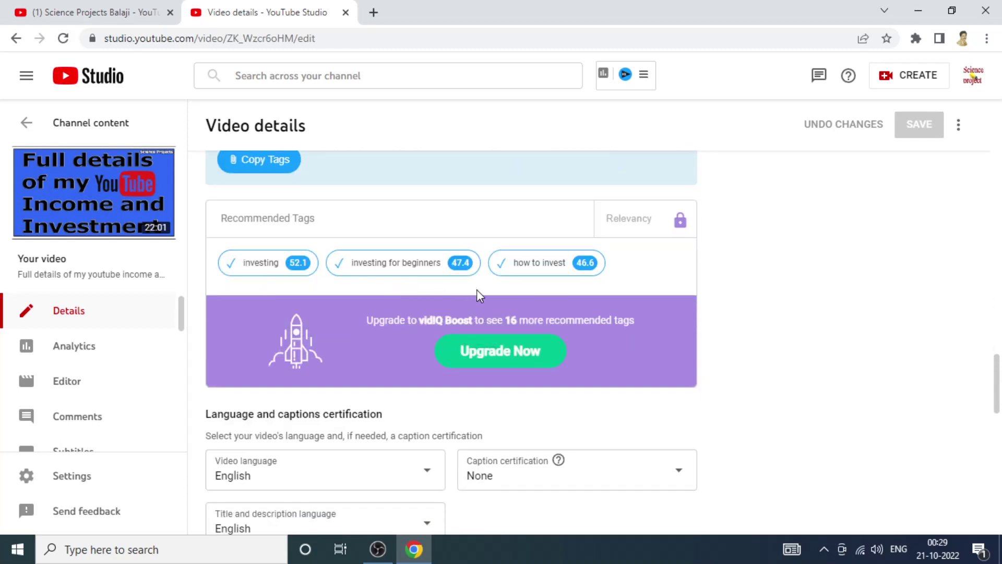
scroll(510, 327, up, 4)
scroll(511, 327, up, 20)
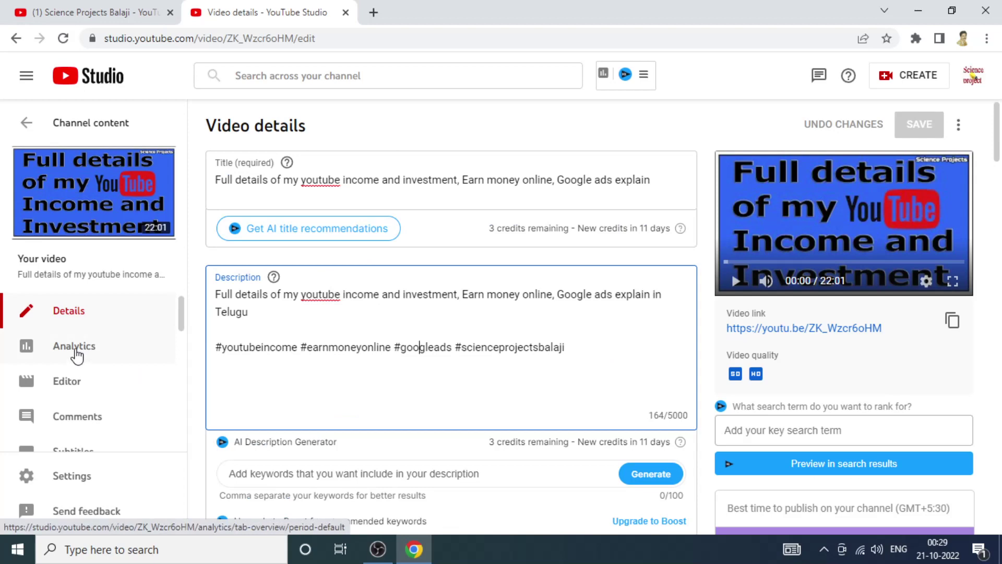
Open the video's analytics overview and review its views, watch time, subscribers and estimated revenue
click(76, 353)
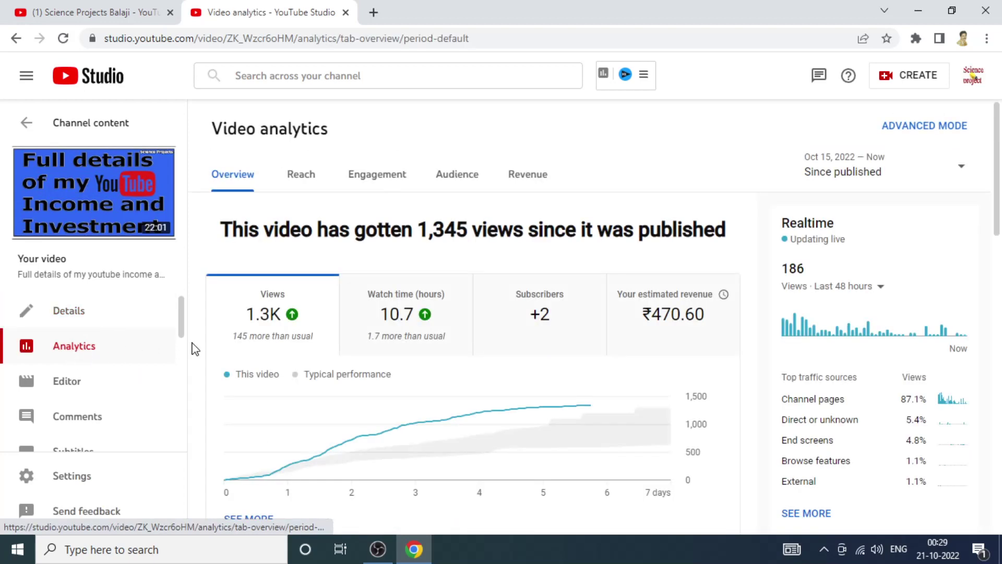
mouse_move(239, 338)
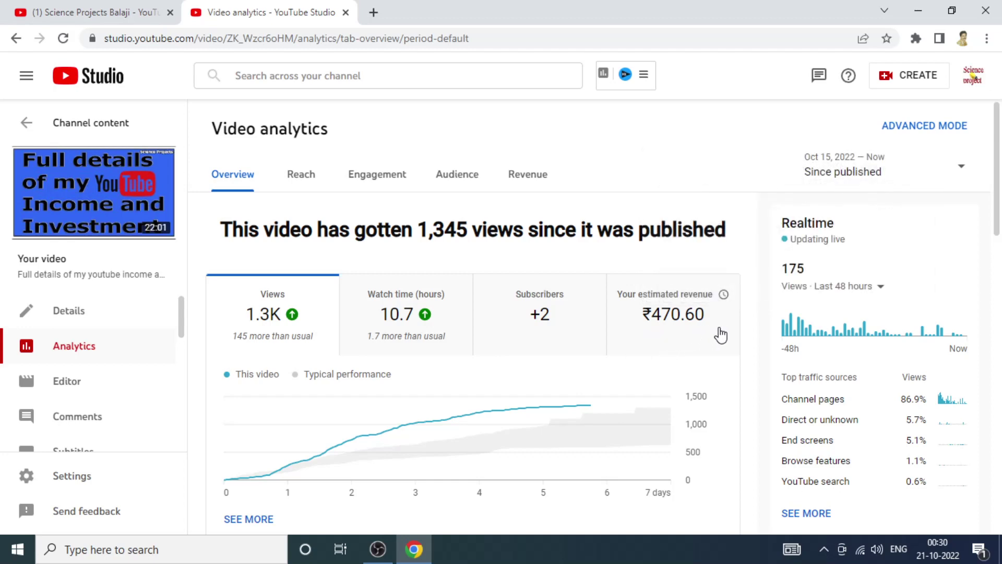
scroll(636, 363, down, 3)
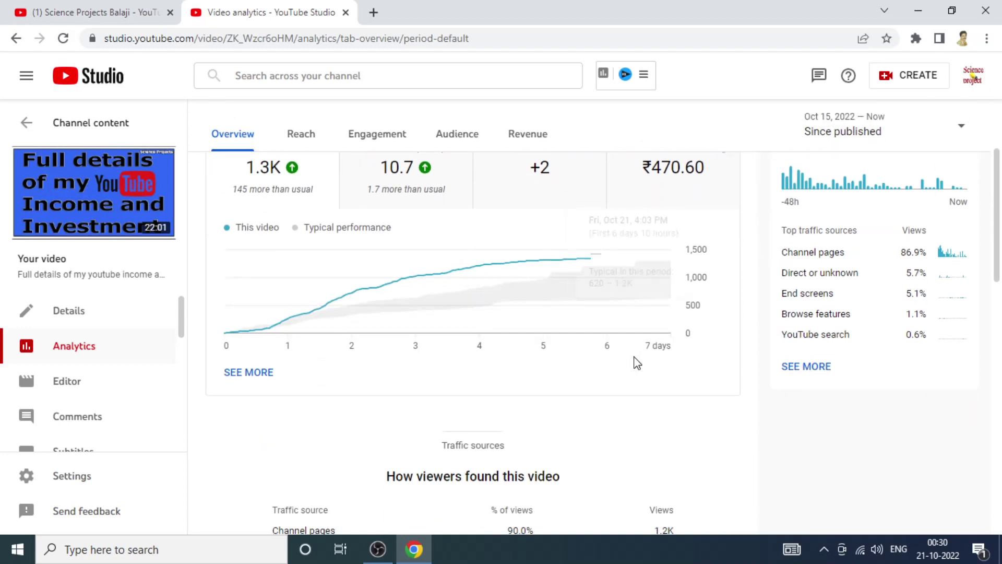
scroll(636, 363, up, 3)
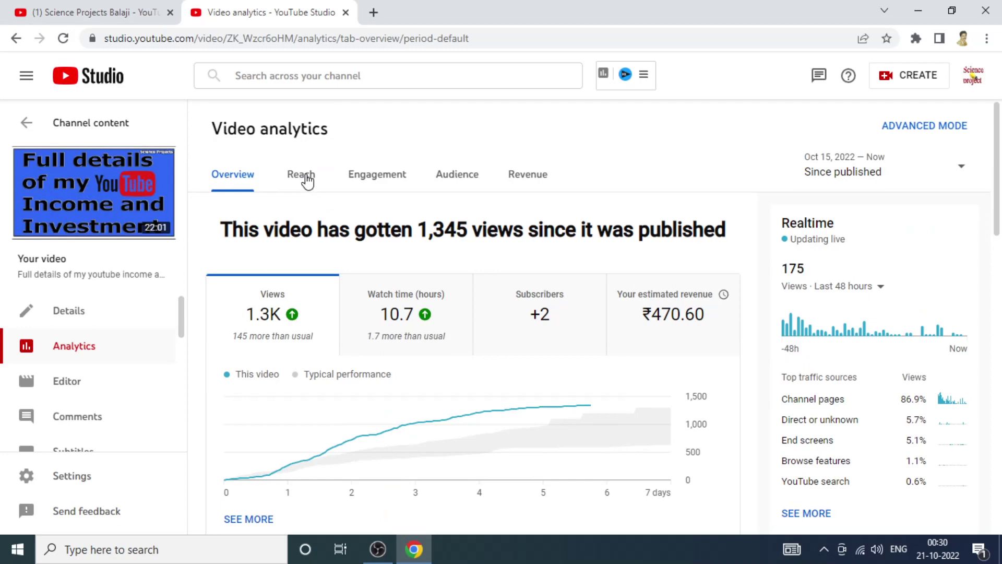
Open the Reach analytics and examine how viewers find the video, highlighting the Notifications traffic source
click(307, 177)
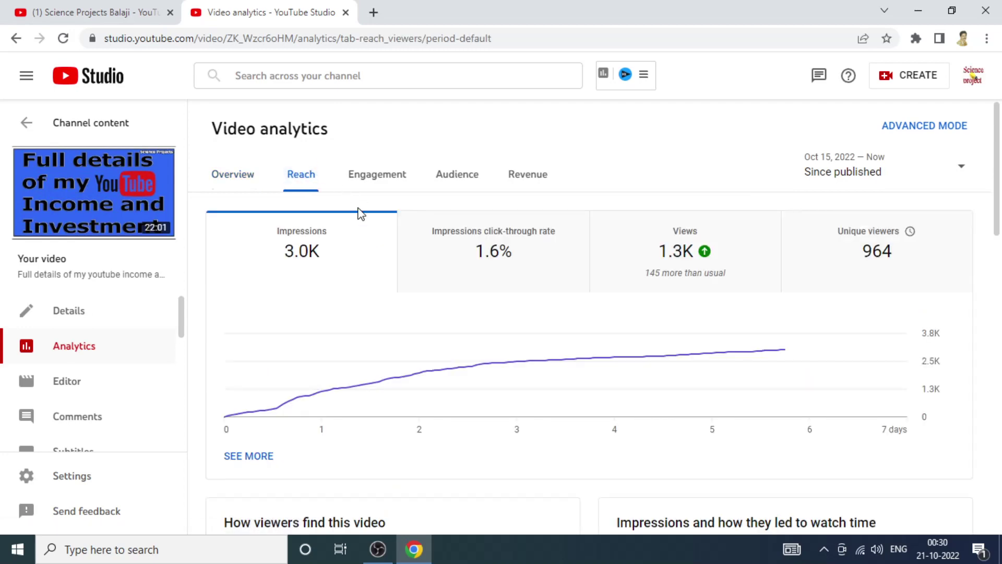
scroll(418, 331, down, 6)
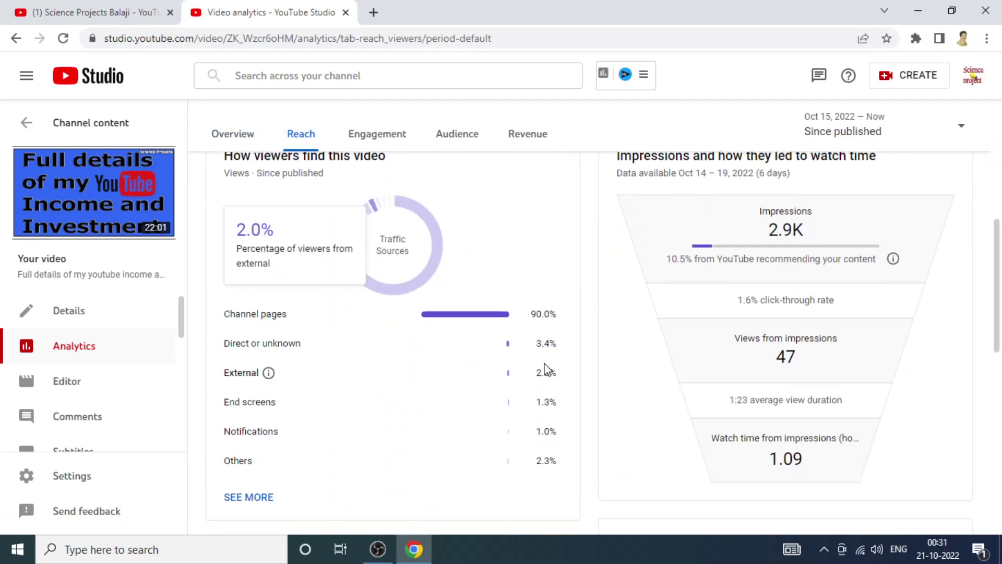
scroll(543, 371, up, 1)
scroll(538, 374, down, 1)
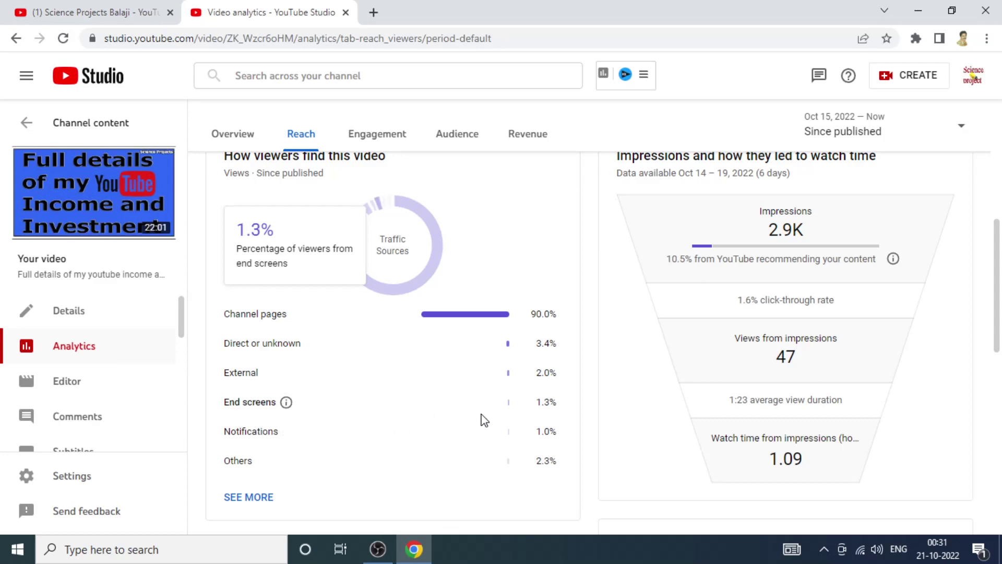
drag(223, 438, 287, 431)
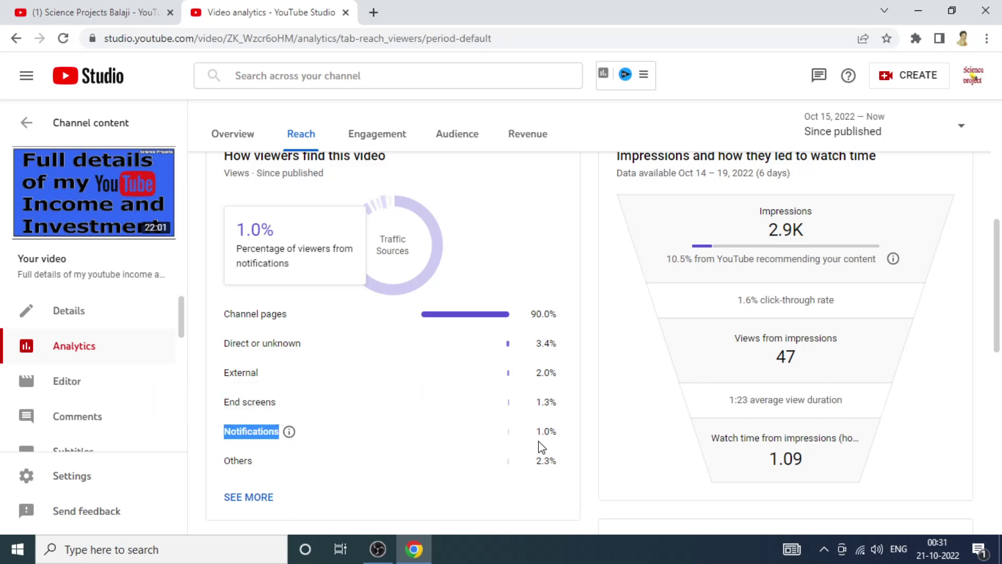